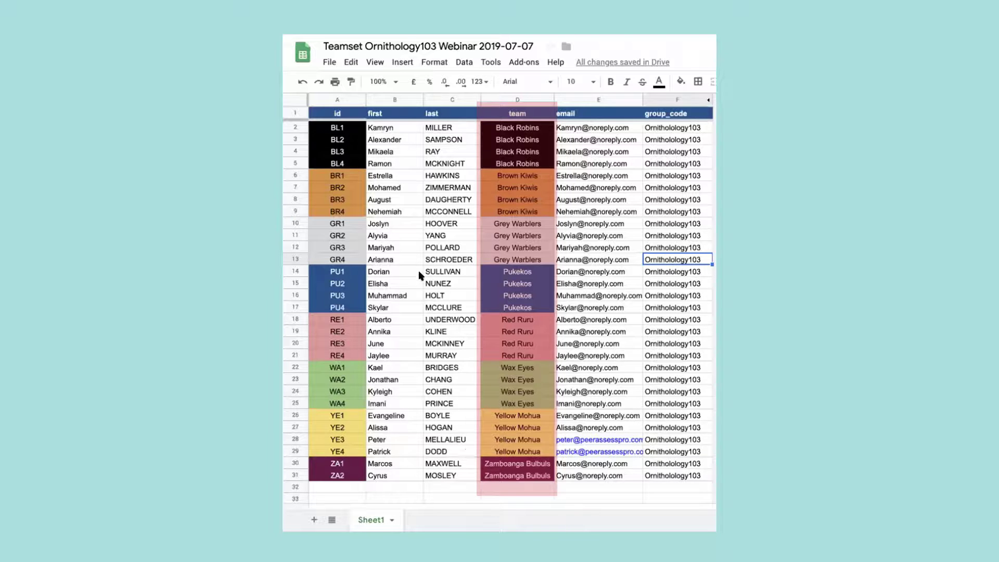
- Download the current sheet of the Ornithology103 teamset spreadsheet as comma-separated values
click(332, 62)
mouse_move(416, 192)
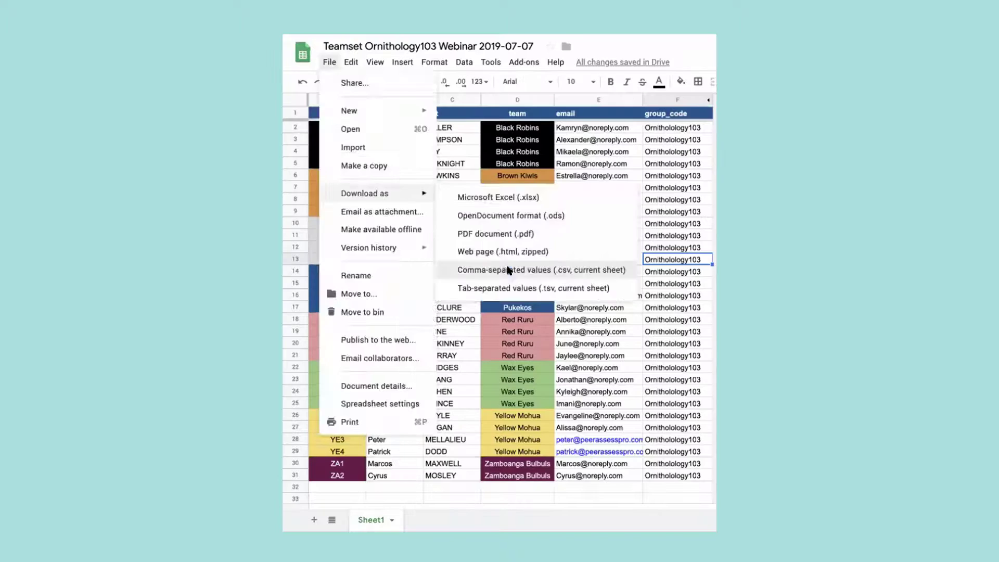
click(508, 269)
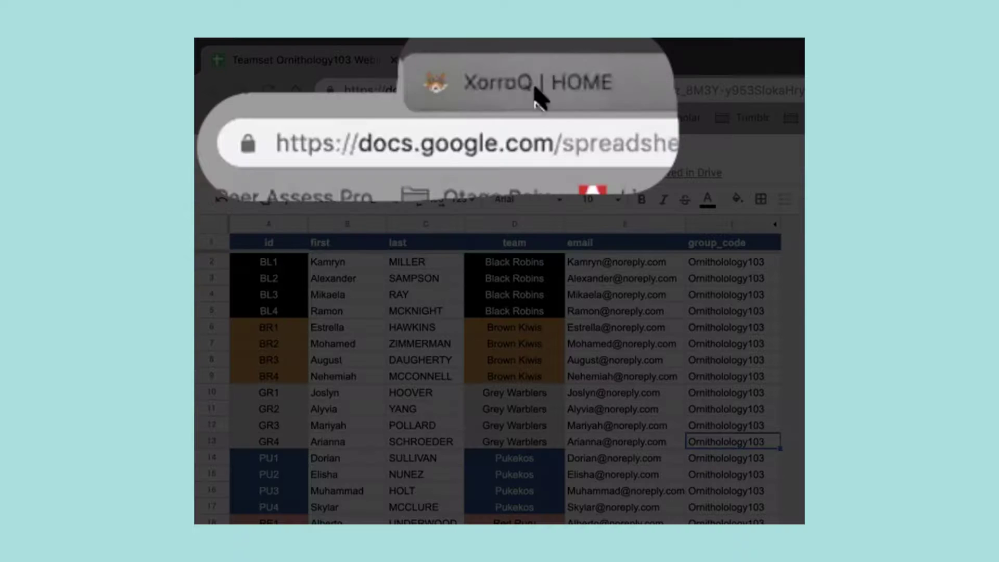
- Switch to Xorro-Q, start launching a new peer assessment and title the activity "Ornithology 103 Formative"
click(469, 62)
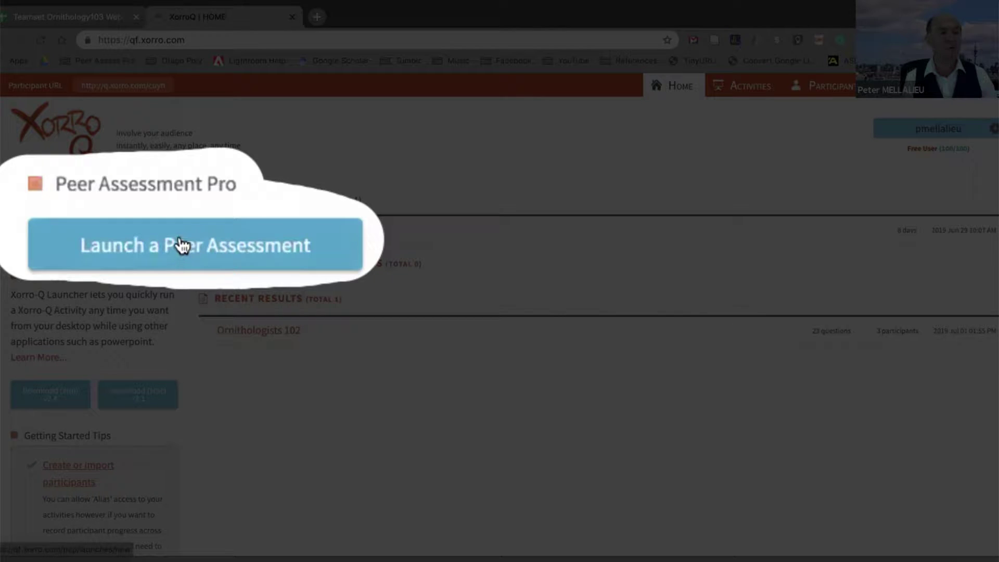
click(182, 252)
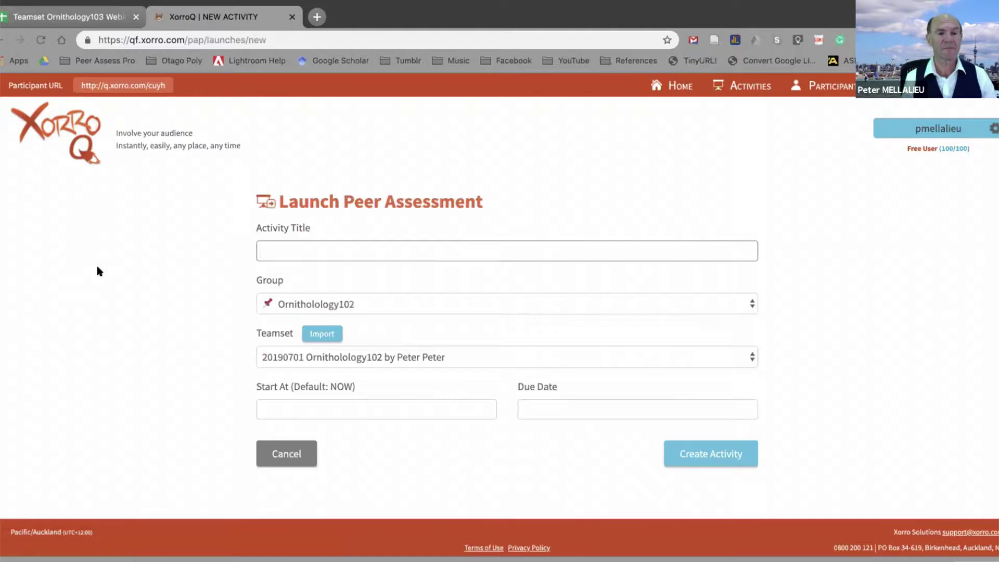
click(283, 248)
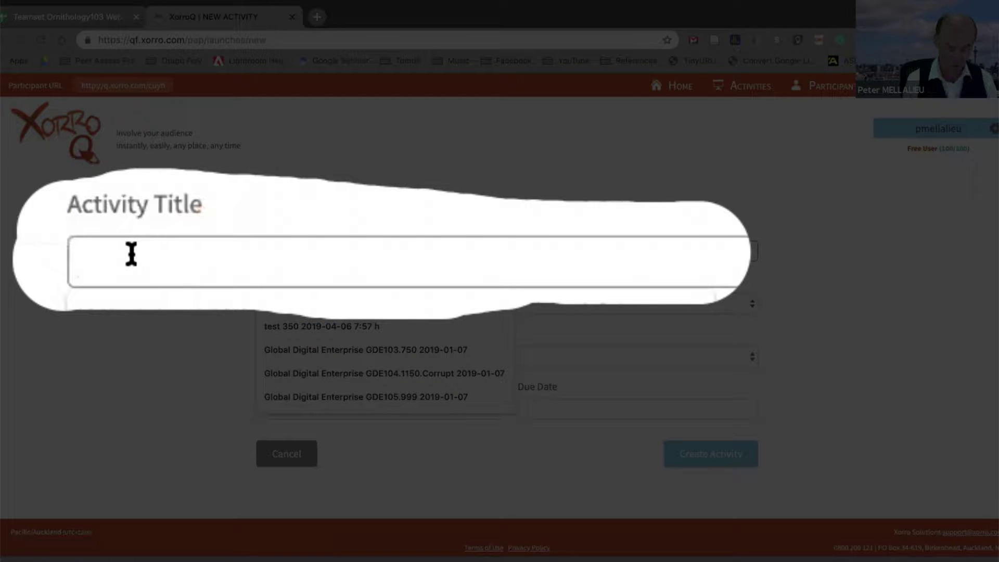
text(Ornithology )
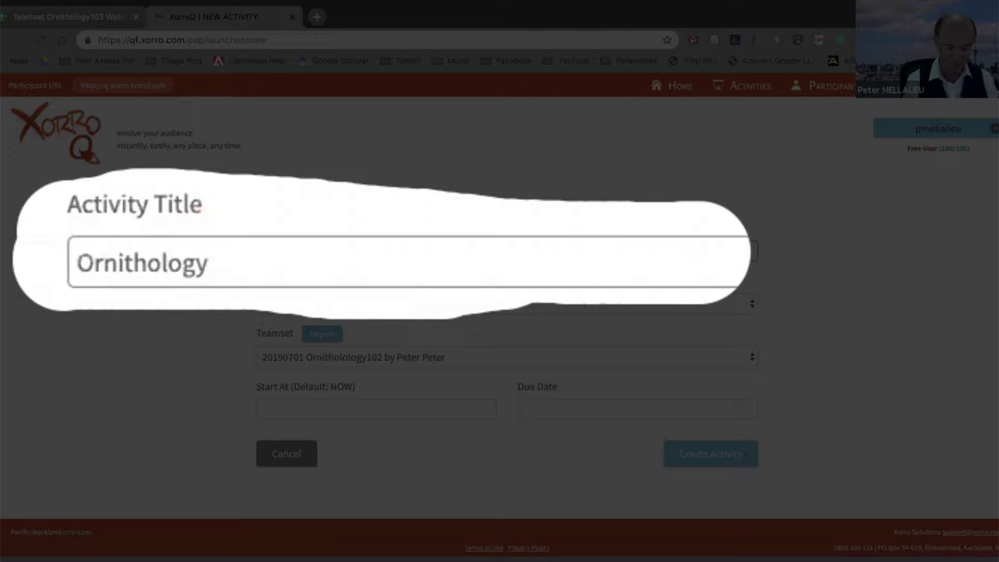
text(103)
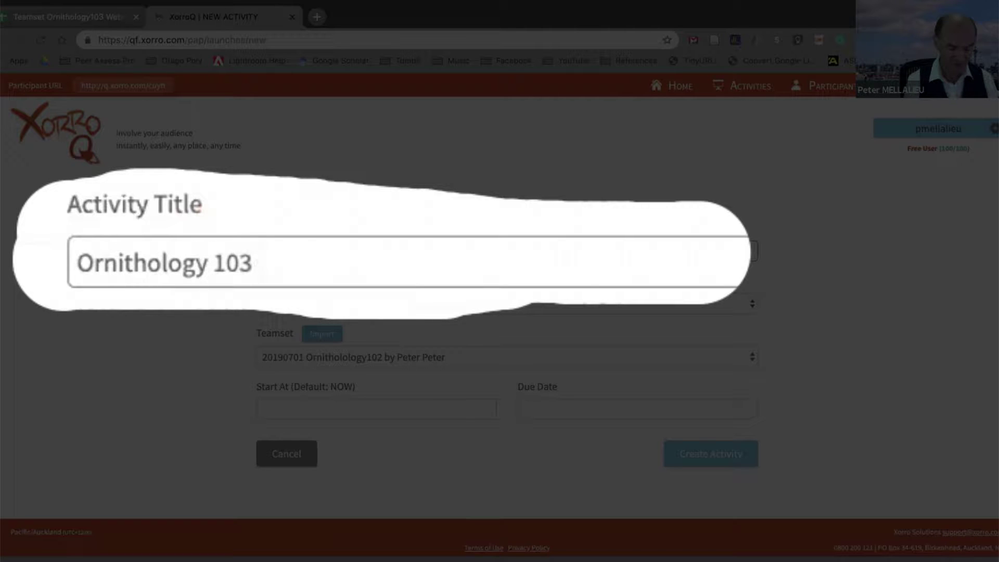
text( Formative)
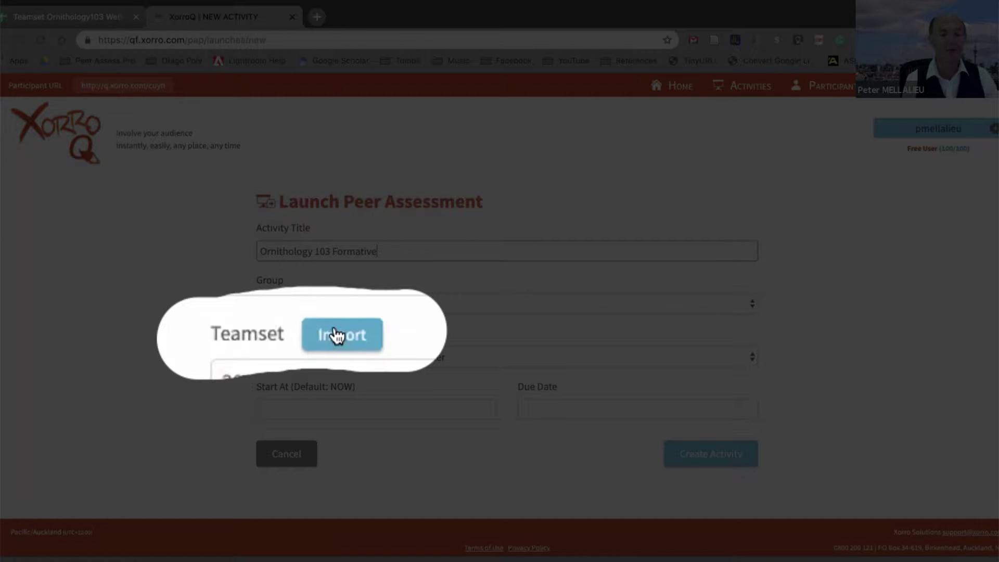
- Start a teamset import and choose the file "Teamset Ornithology103 Webinar 2019-07-07 - Sheet1 (1).csv" from Downloads
drag(196, 334, 265, 333)
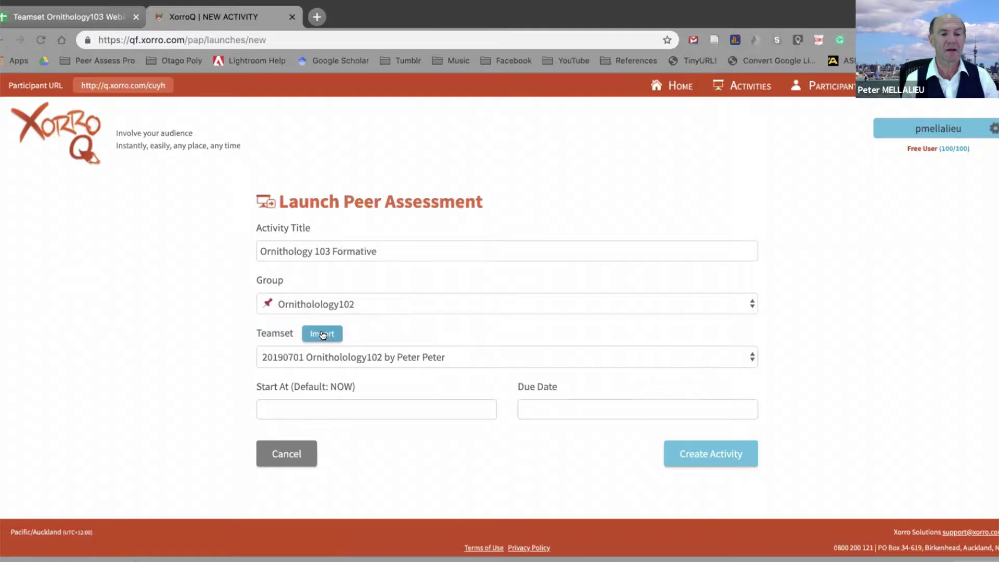
click(323, 334)
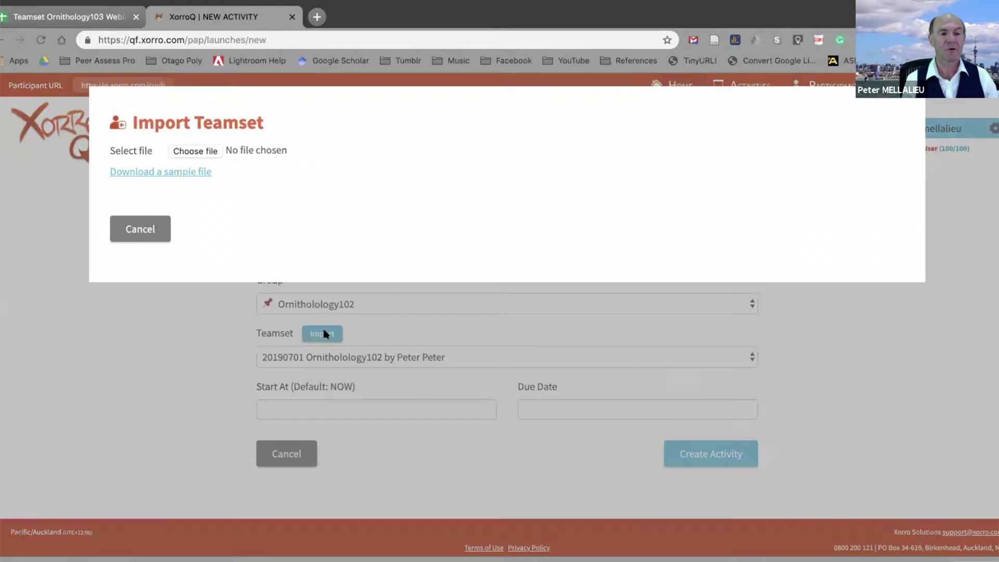
click(208, 152)
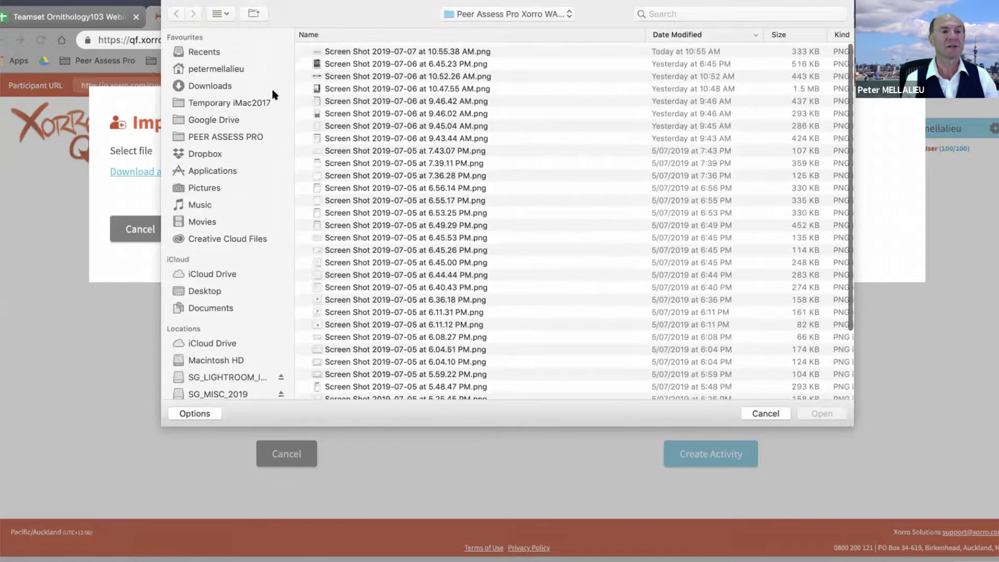
click(181, 85)
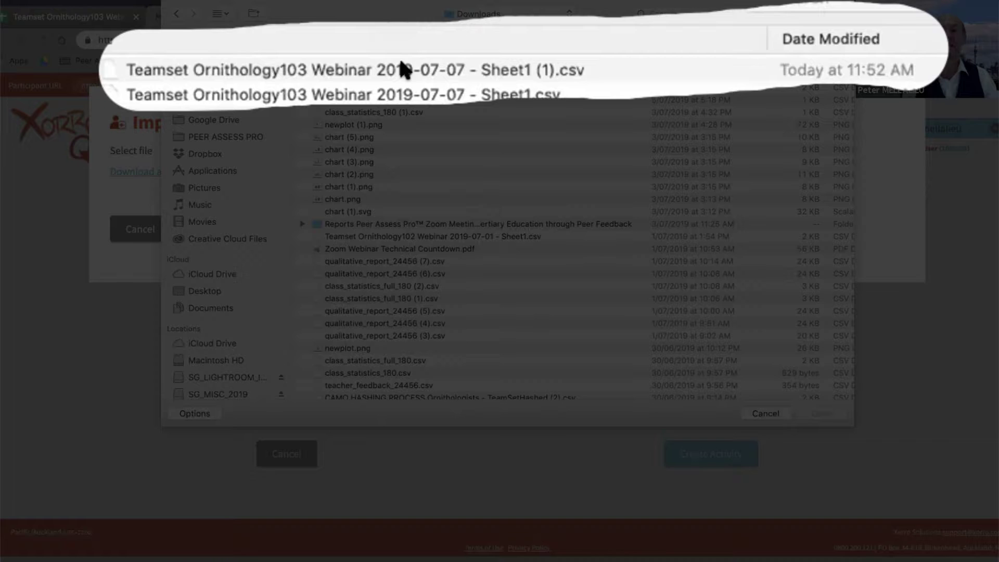
click(402, 68)
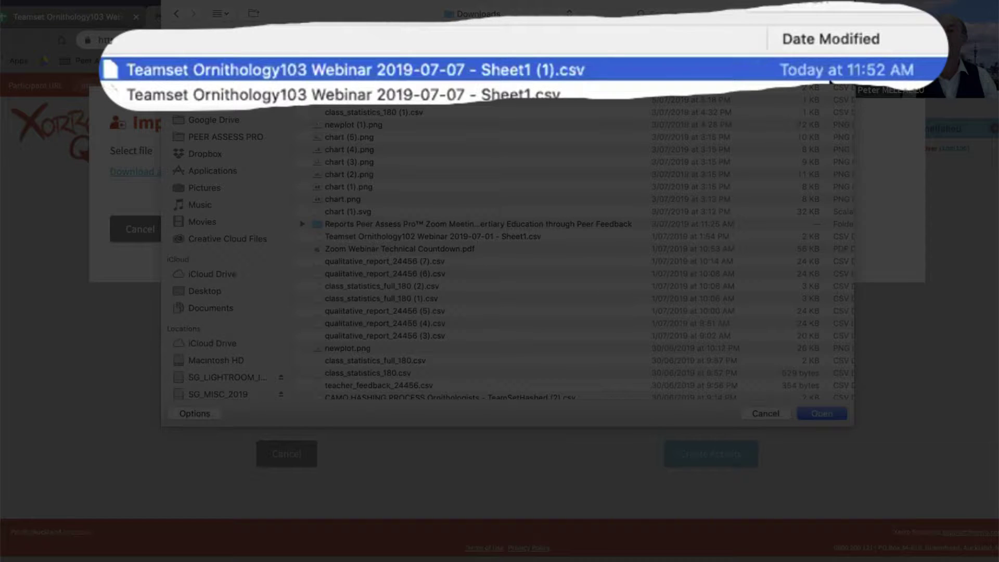
click(816, 414)
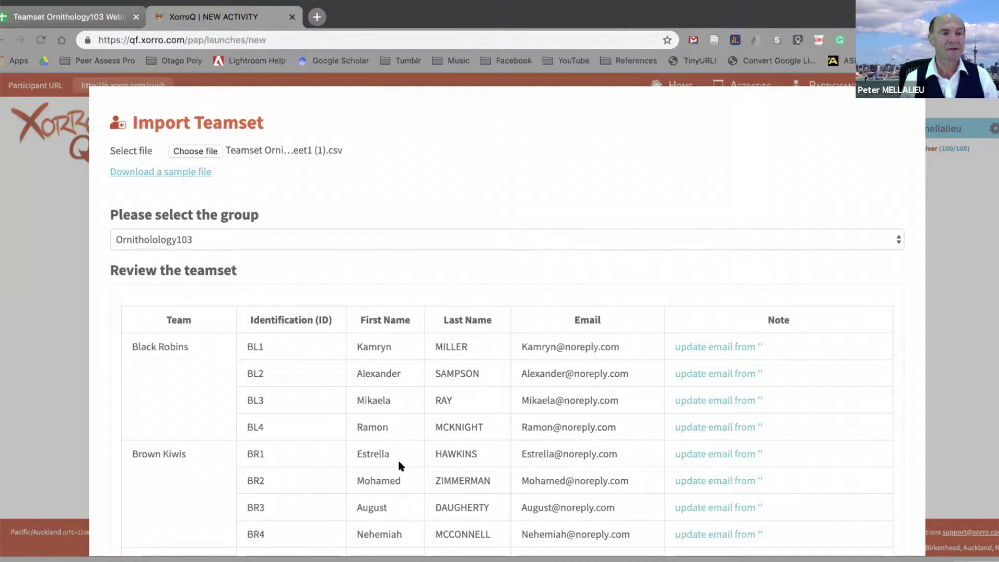
- Review the listed teams and members of the Ornitholology103 group through to the end and import the teamset
scroll(437, 445, down, 1)
scroll(437, 443, down, 3)
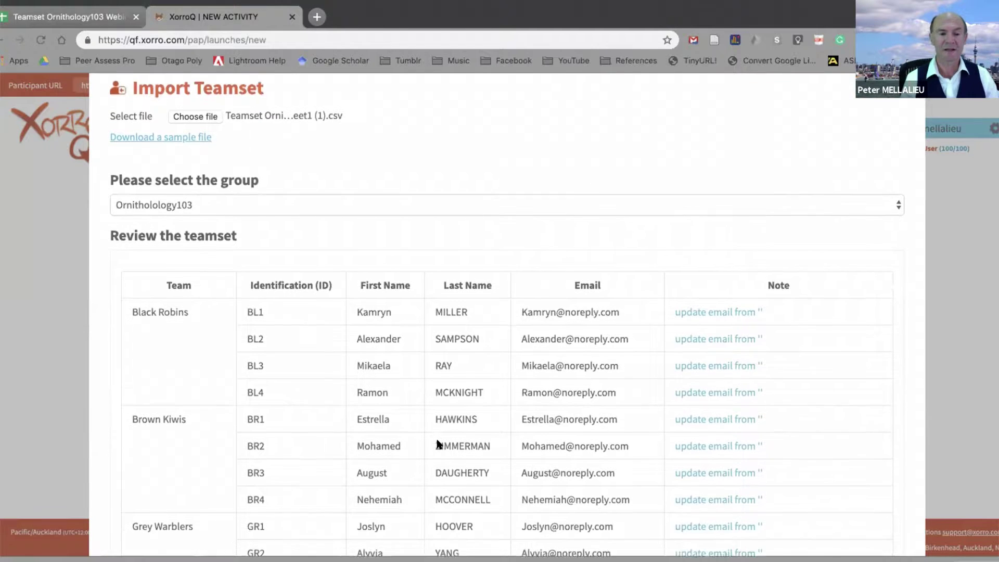
scroll(437, 443, down, 1)
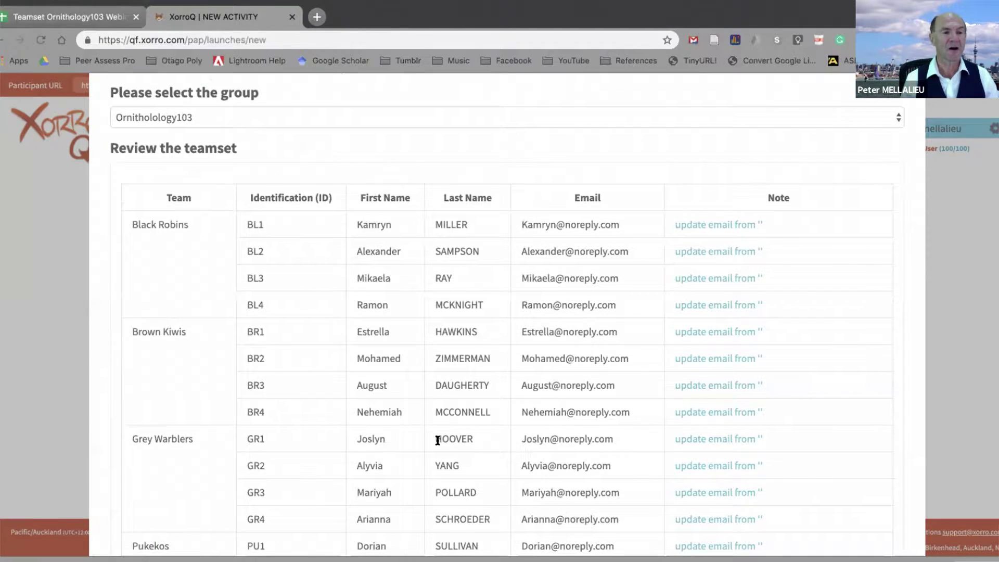
scroll(404, 426, down, 2)
scroll(406, 429, down, 10)
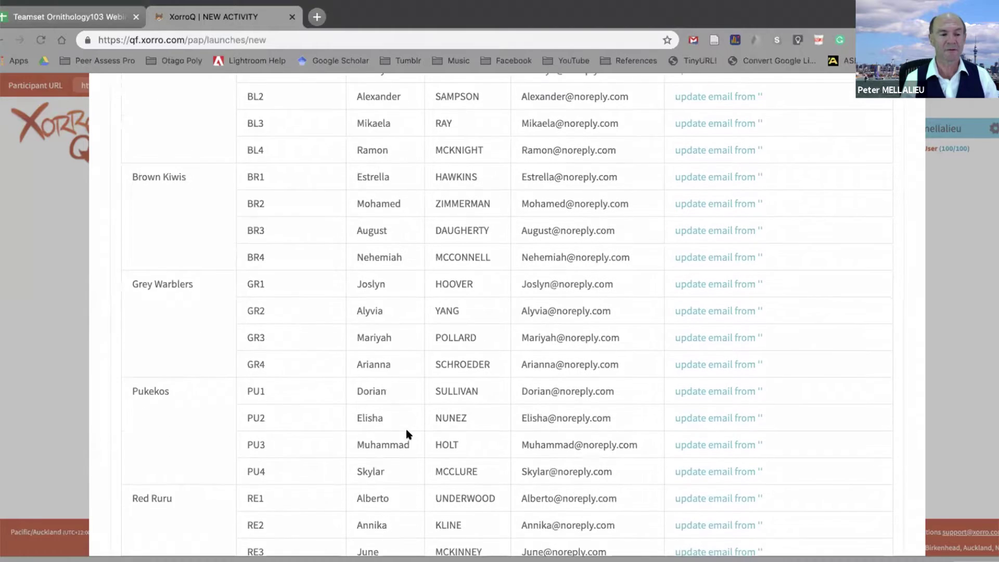
scroll(407, 429, down, 8)
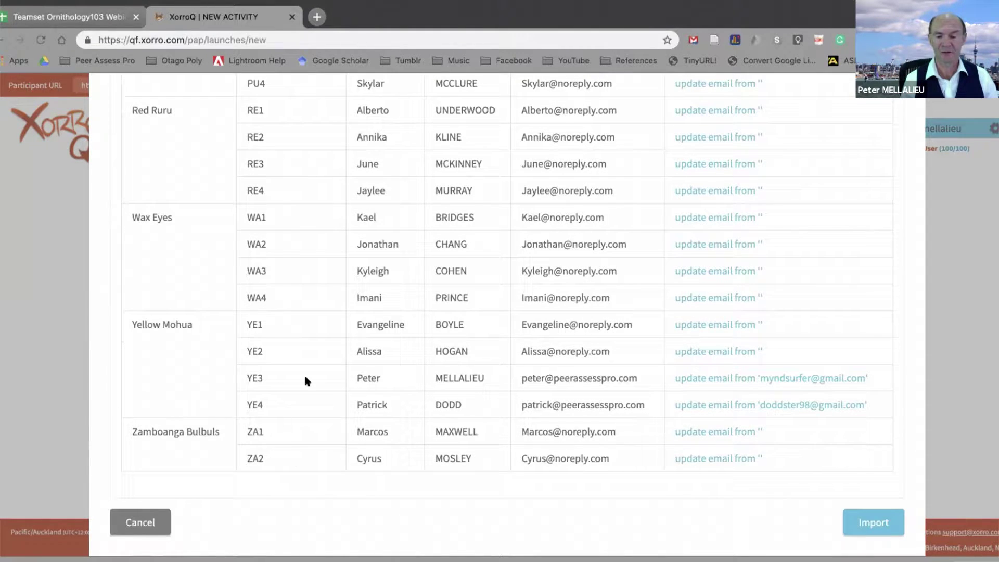
scroll(367, 229, up, 16)
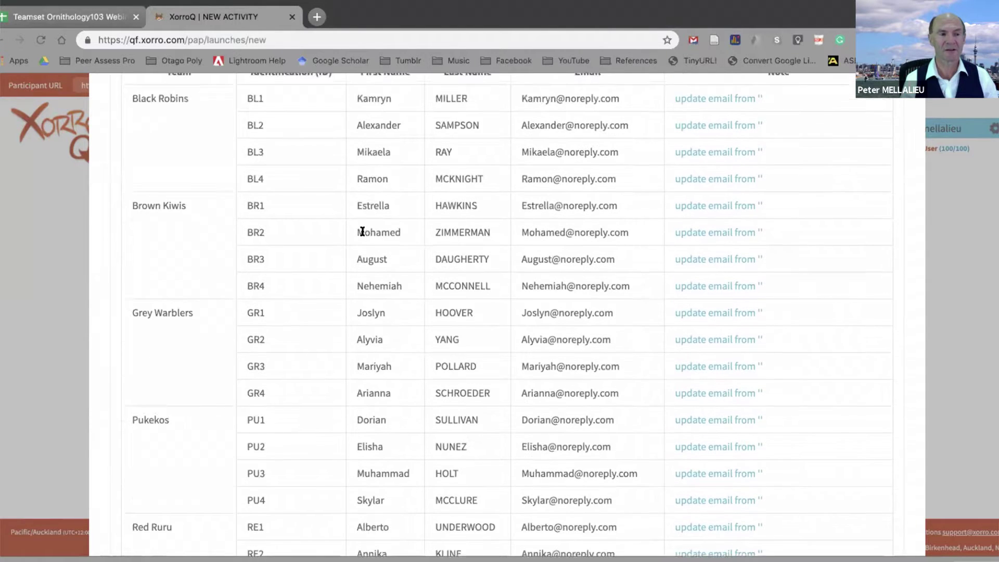
scroll(363, 231, down, 16)
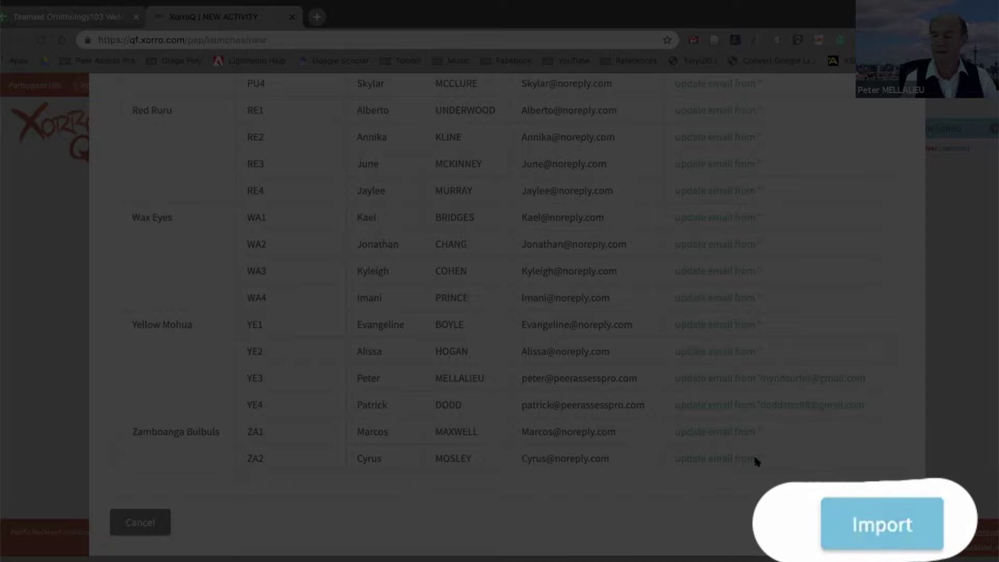
click(875, 527)
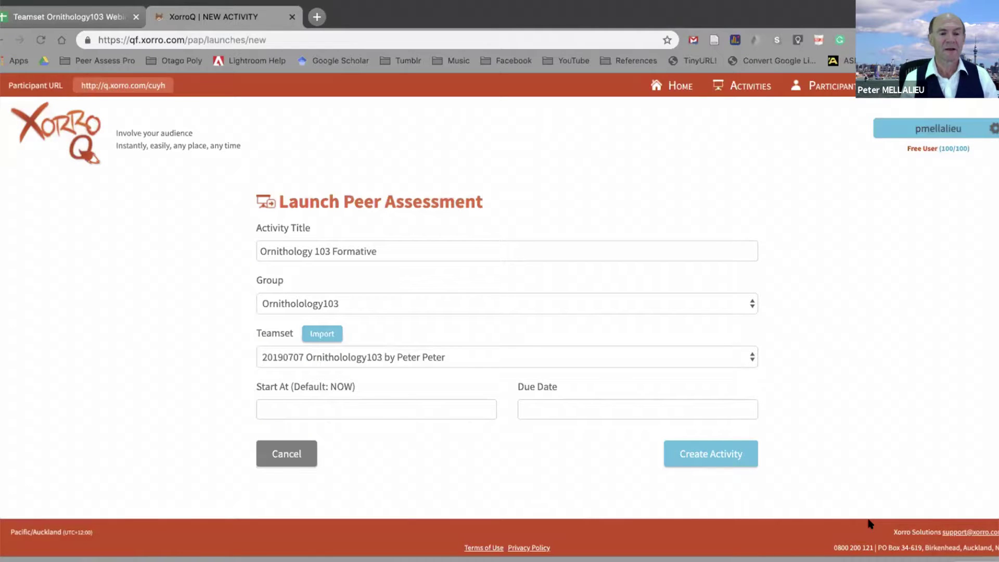
click(335, 409)
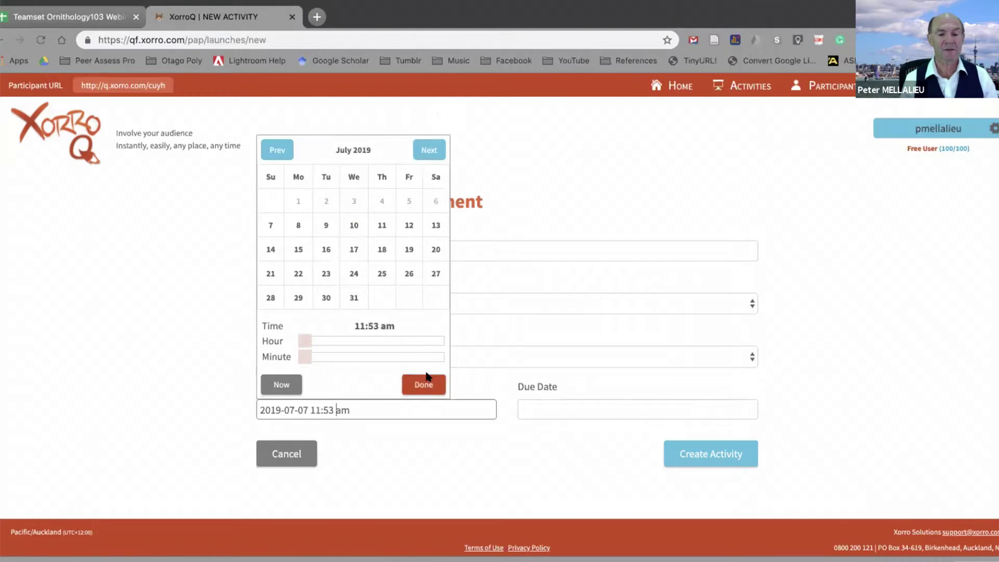
click(421, 385)
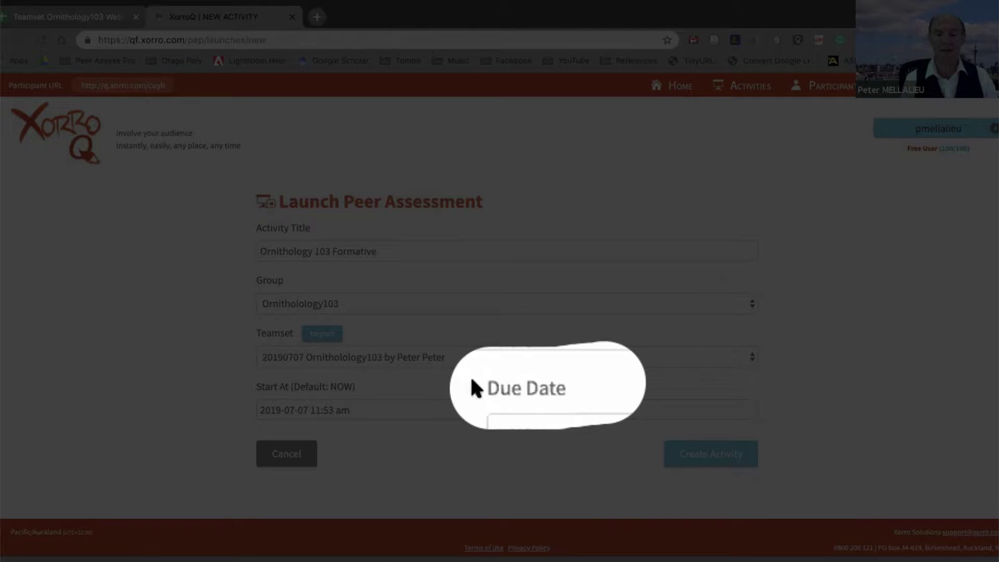
drag(471, 379, 566, 382)
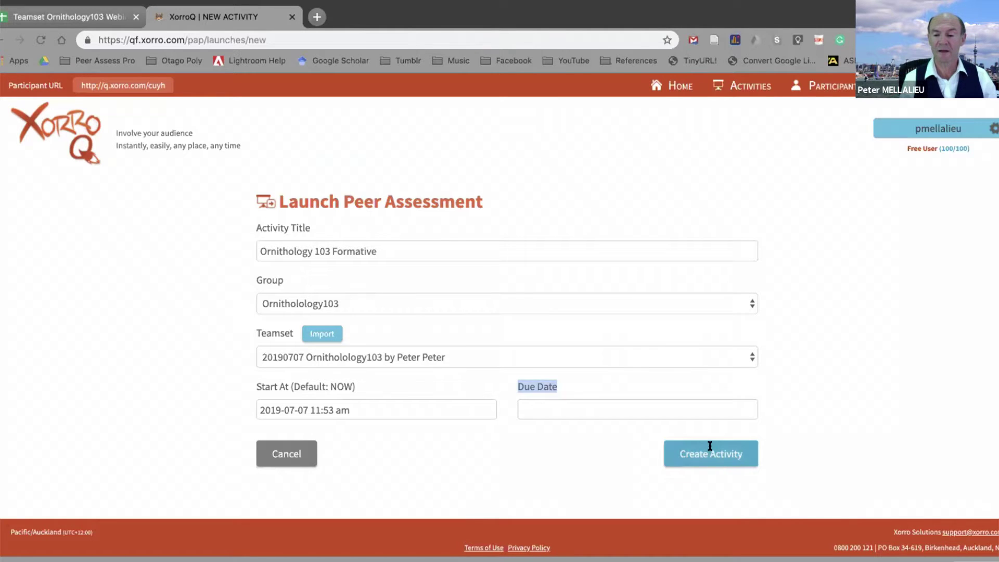
click(543, 403)
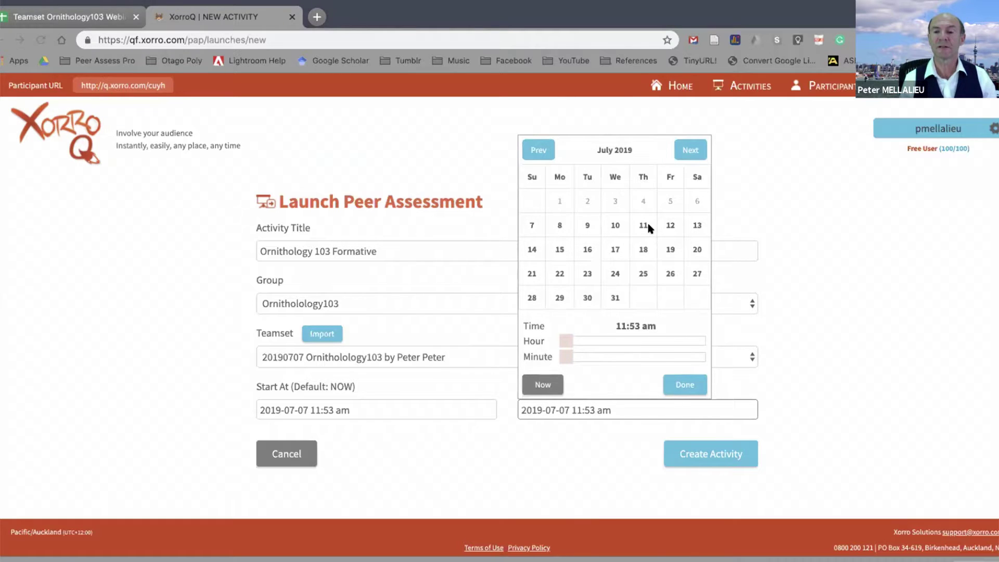
click(670, 225)
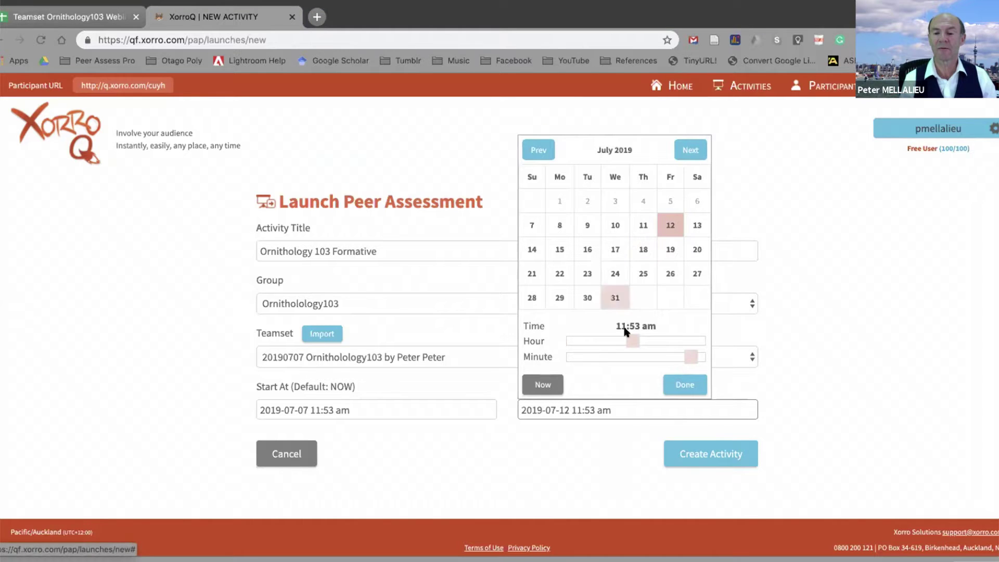
drag(691, 357, 545, 353)
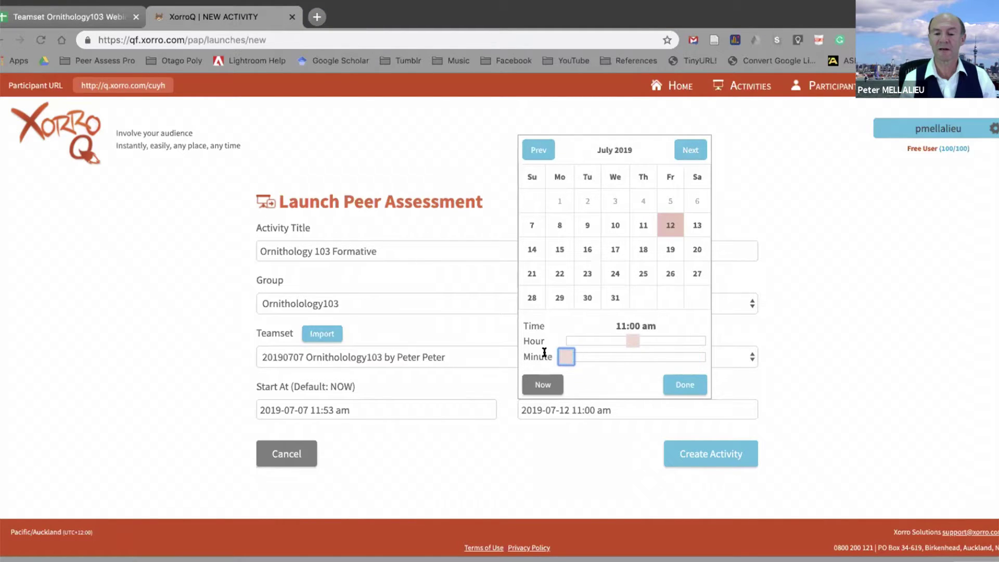
click(683, 385)
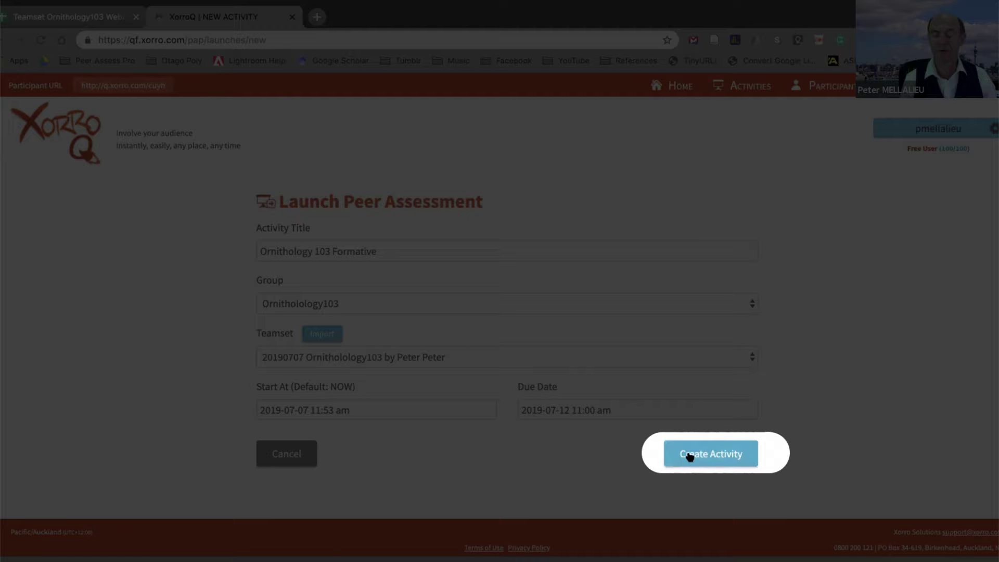
- Create the peer assessment activity and open its participant page through the Activity URL
click(690, 455)
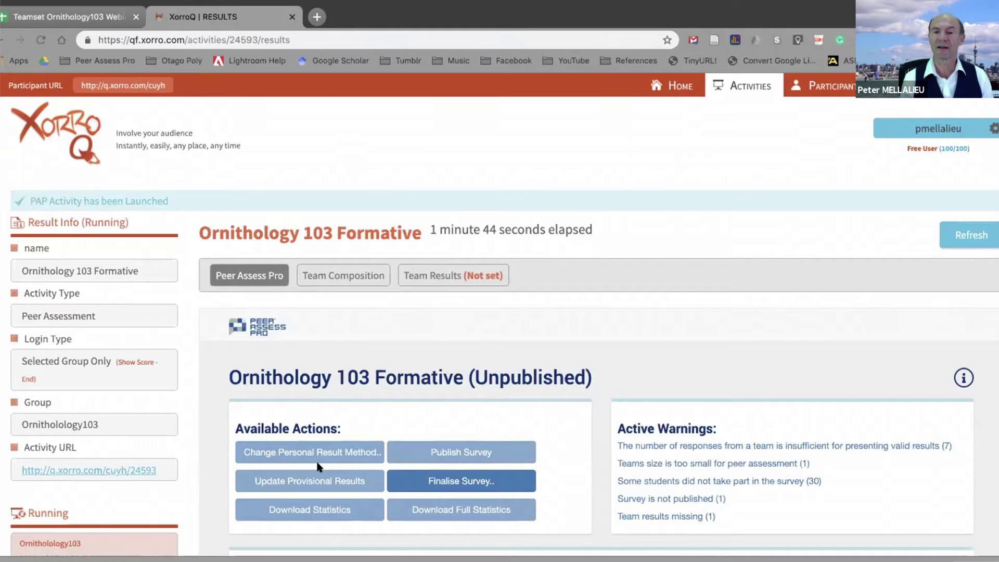
scroll(318, 464, down, 3)
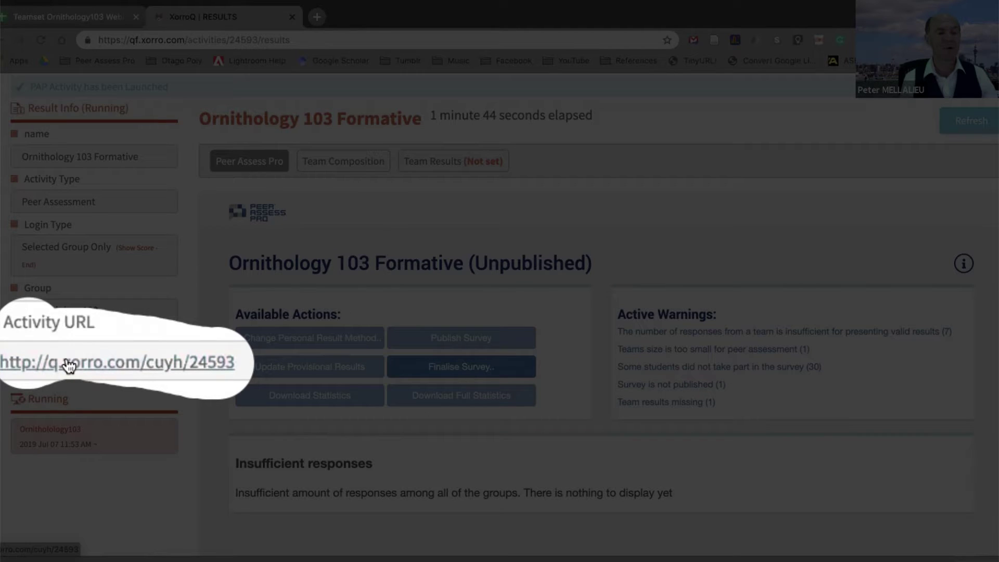
click(133, 363)
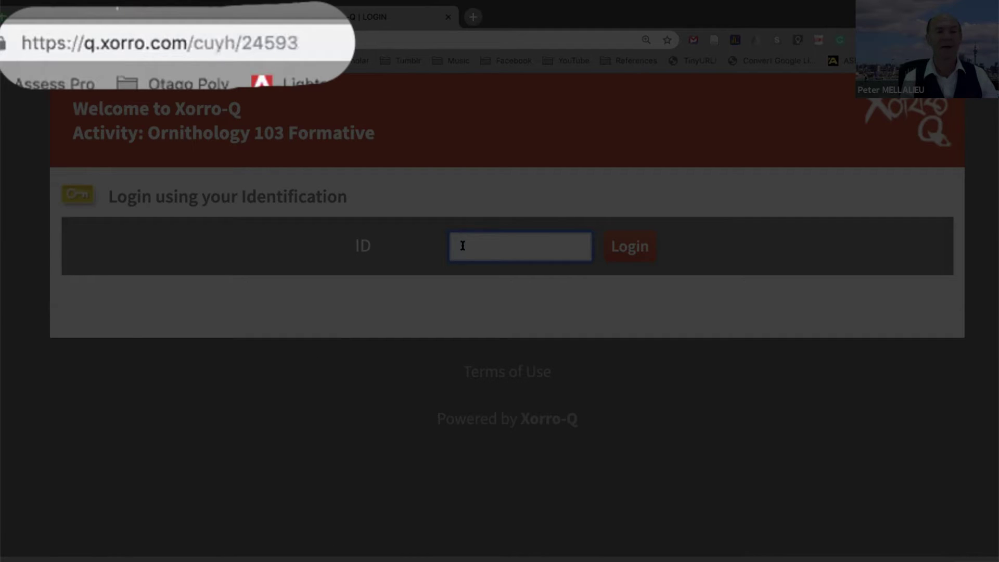
- Log in to the activity with the participant ID of the first Red Ruru team member
click(142, 130)
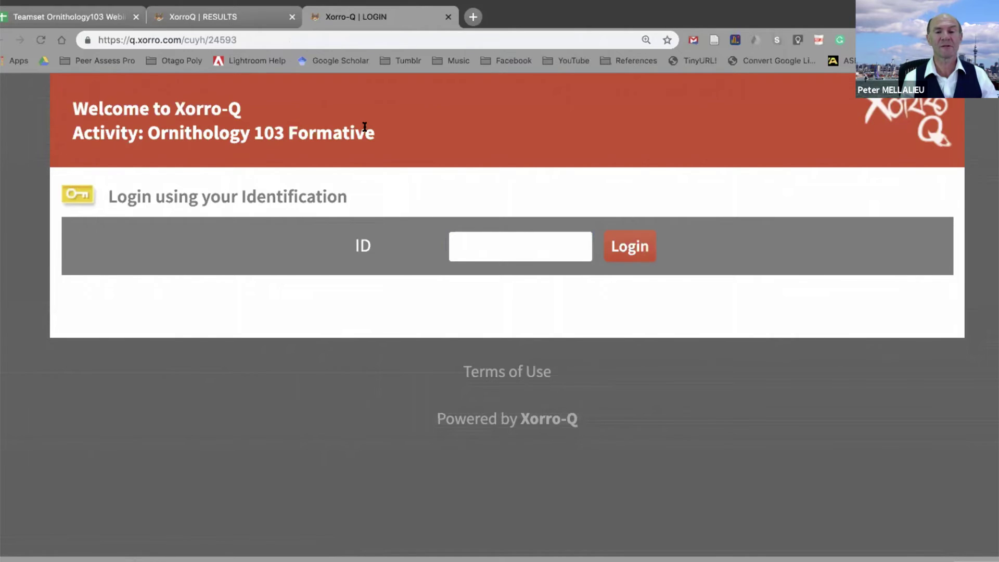
click(460, 241)
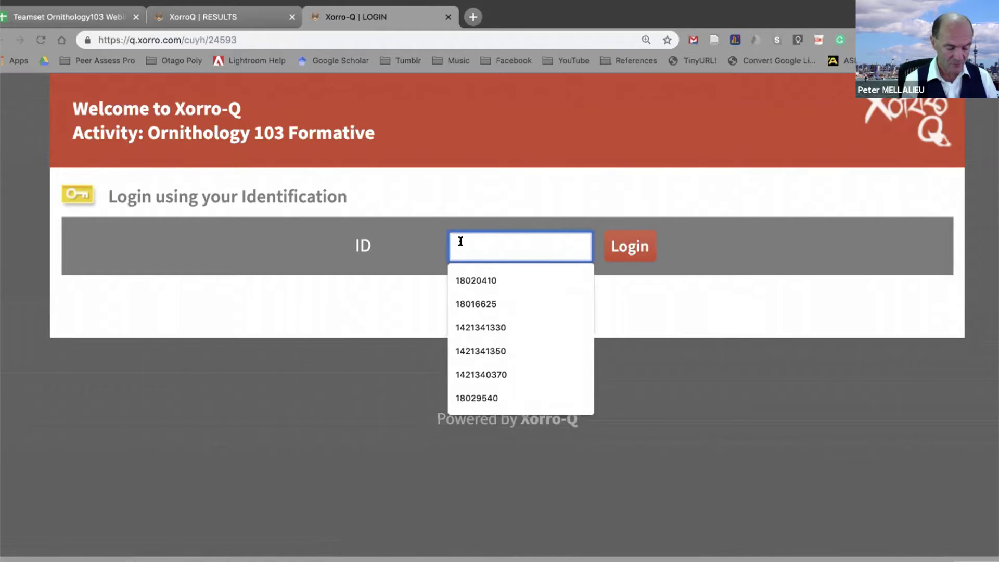
text(RE1)
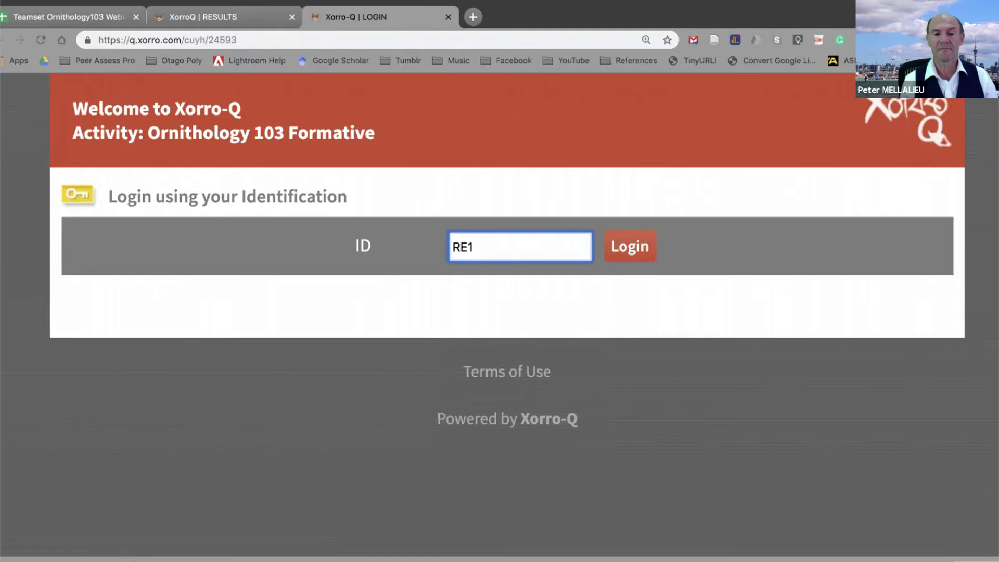
key(Return)
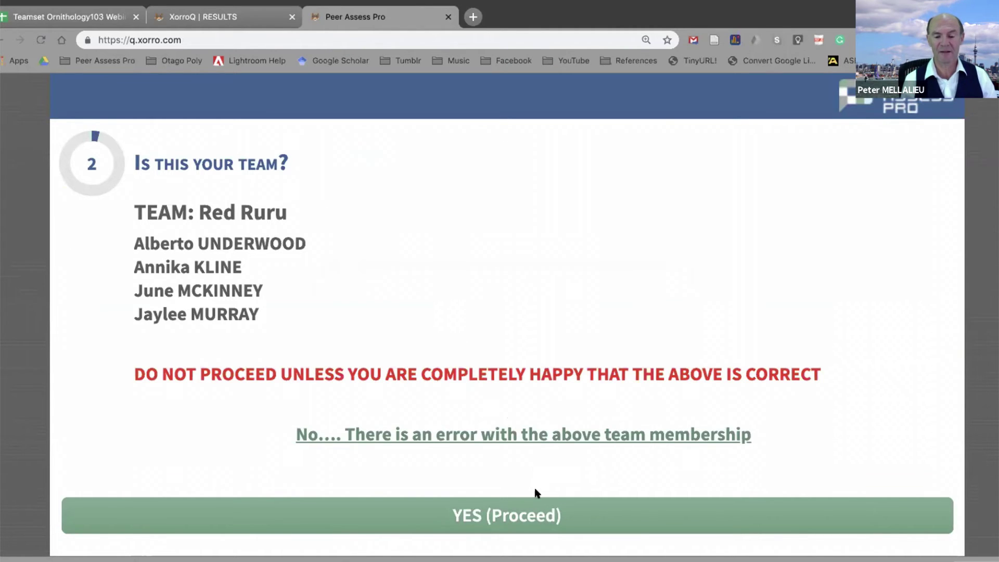
- Confirm that the listed Red Ruru team membership is correct and proceed with the survey
click(522, 516)
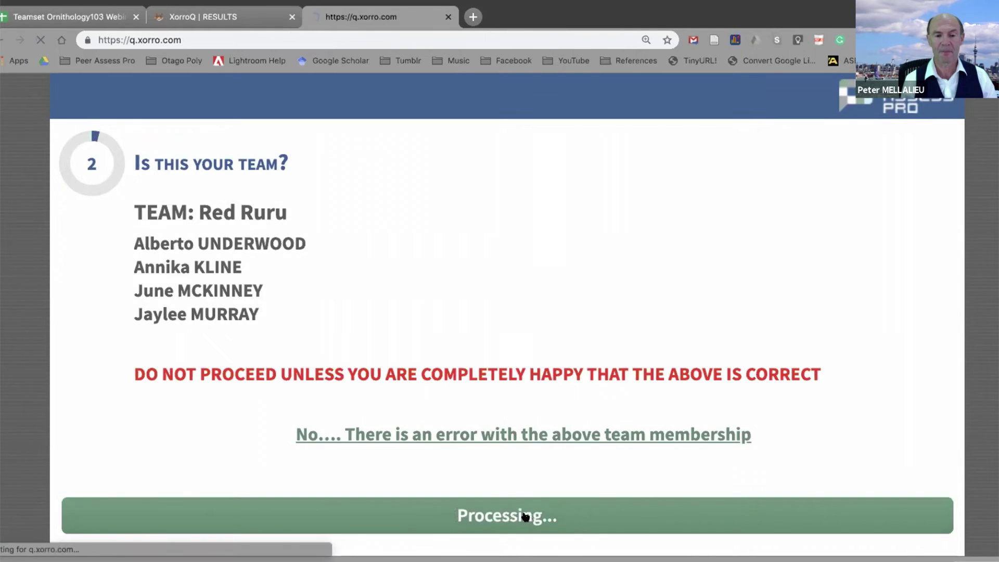
click(508, 523)
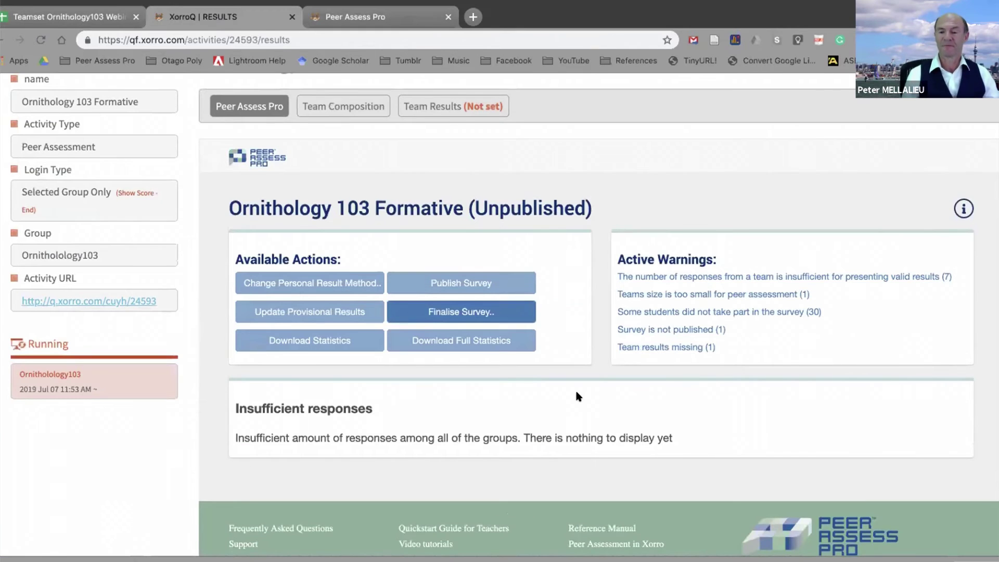
- On the Ornithology 103 Formative results page, open the warning about students who did not take part and review the missed students list
scroll(577, 396, up, 1)
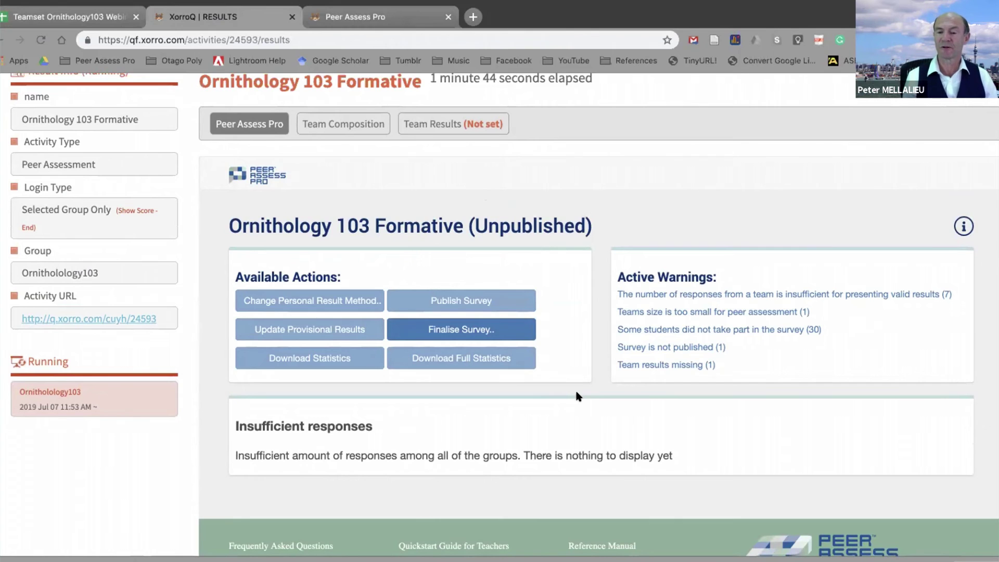
click(666, 332)
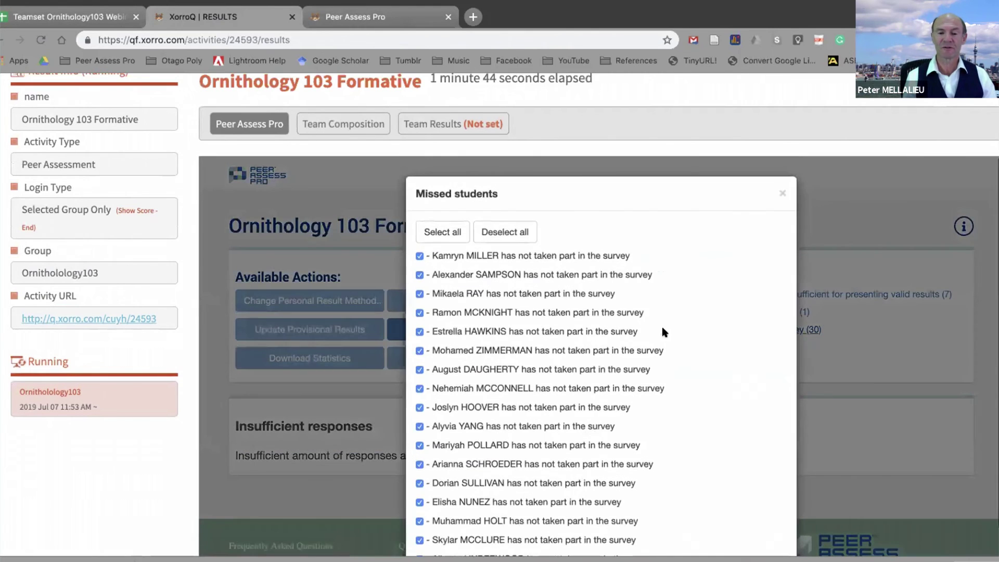
scroll(592, 403, down, 4)
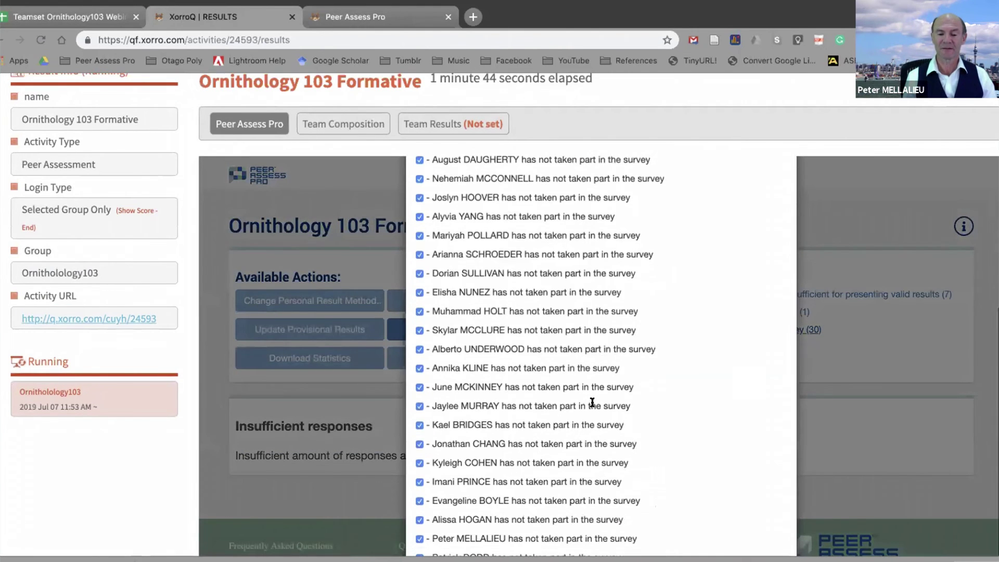
scroll(592, 402, down, 3)
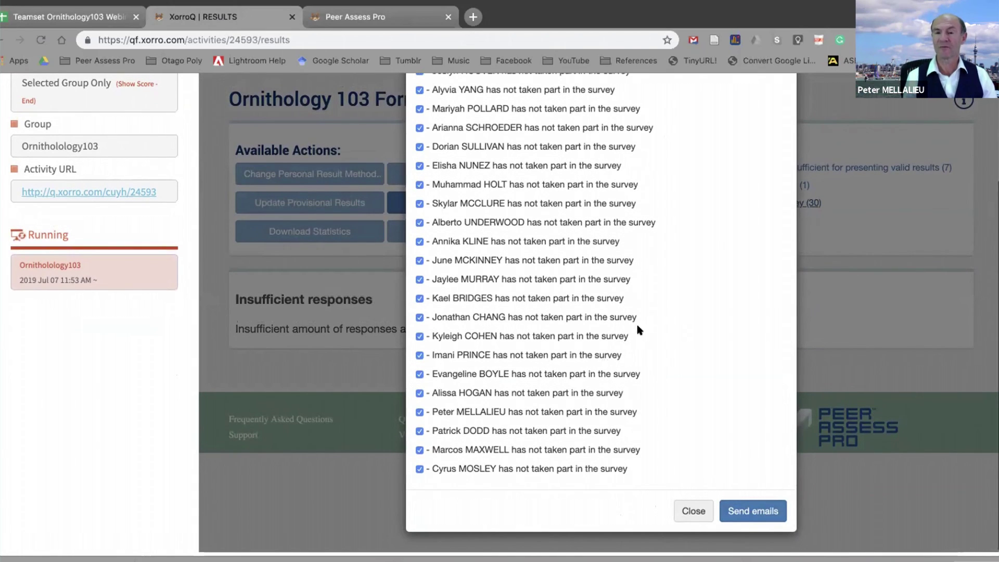
scroll(616, 328, up, 1)
scroll(616, 328, up, 4)
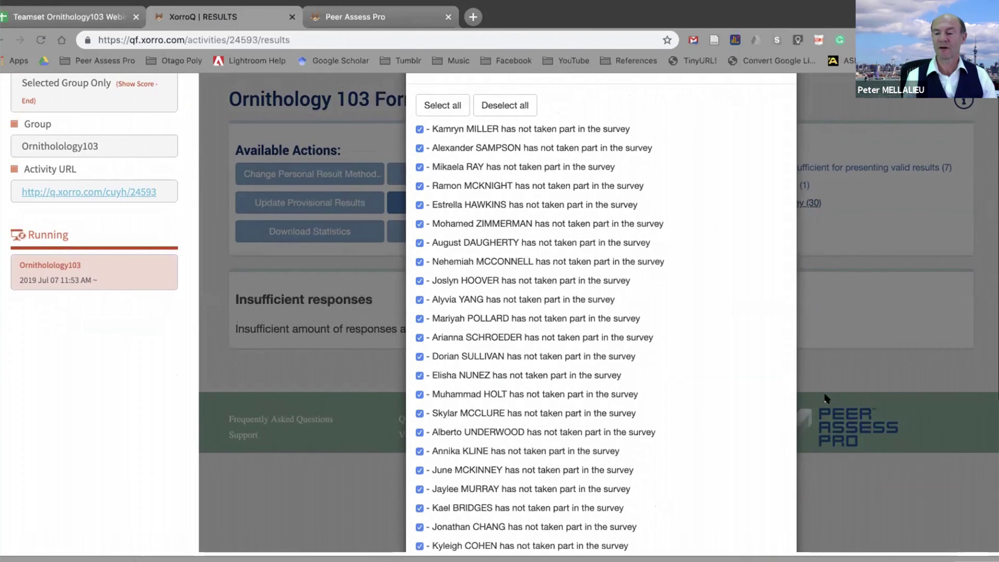